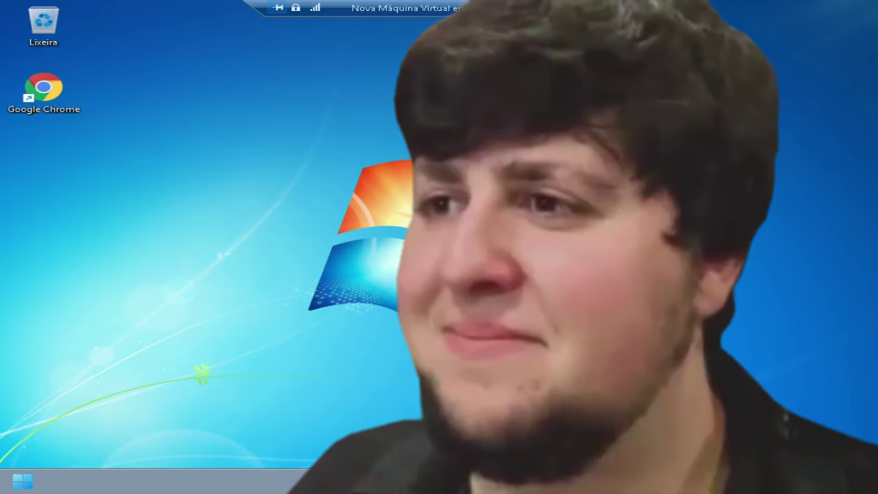
# Step: Search for Bloco de Notas and open it as administrator, allowing it to make changes to the computer
pyautogui.click(22, 481)
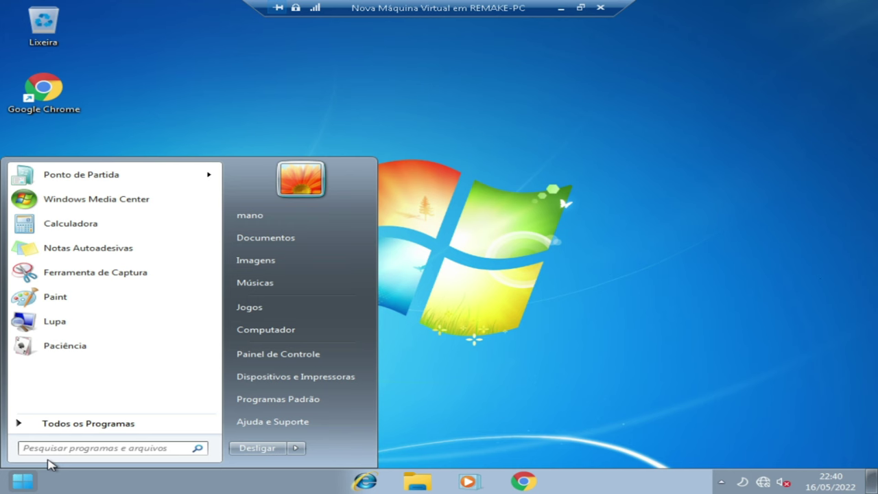
pyautogui.write('blo')
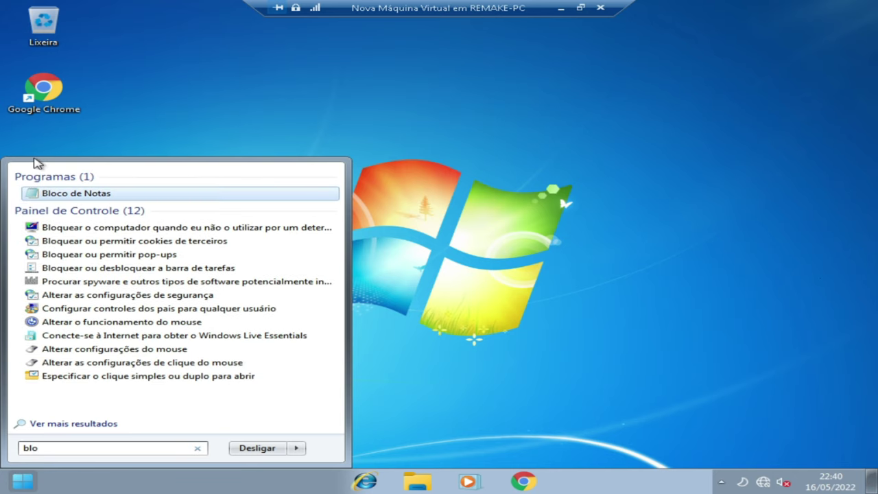
pyautogui.rightClick(49, 194)
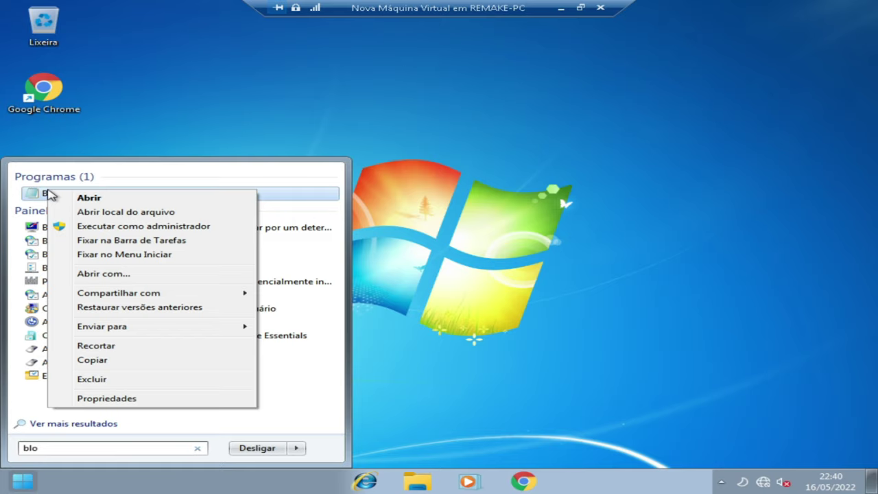
pyautogui.click(110, 227)
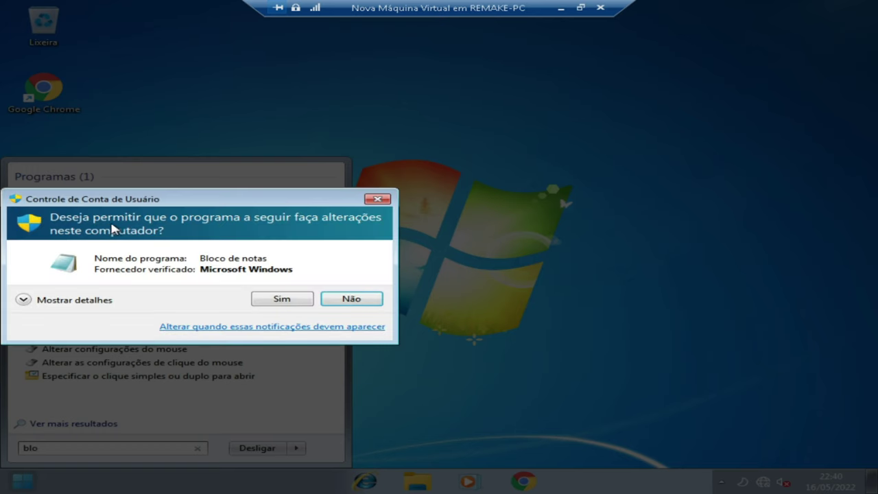
pyautogui.click(308, 303)
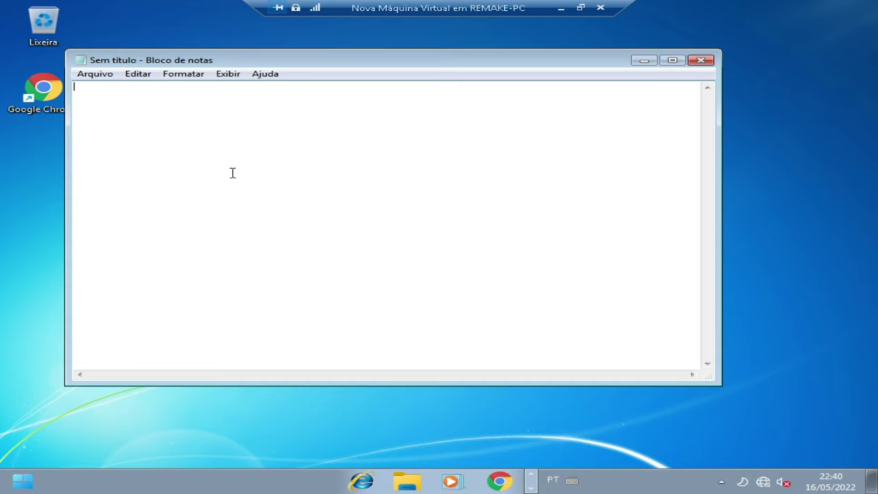
# Step: Write the command "shutdown -s -f -t 10" in the blank document
pyautogui.write('shutdown -s -f')
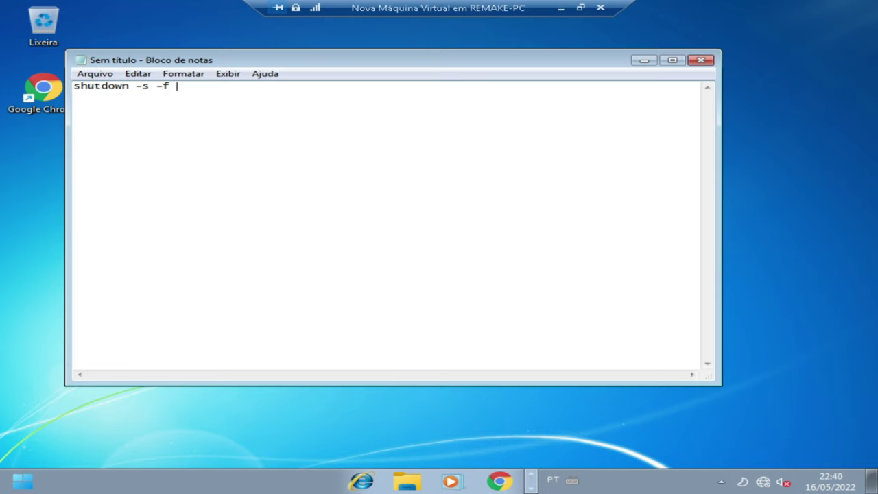
pyautogui.write(' -t')
pyautogui.write('10')
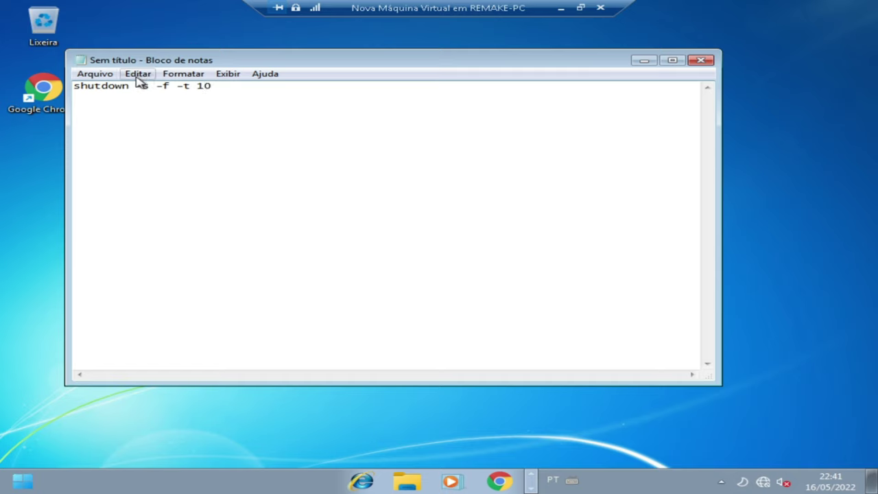
# Step: Save the document as desligar.cmd in Área de Trabalho
pyautogui.click(96, 73)
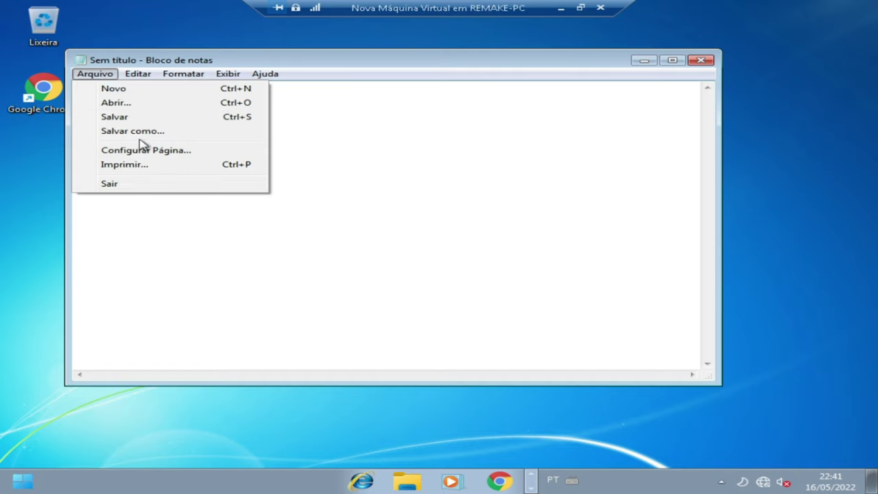
pyautogui.click(142, 131)
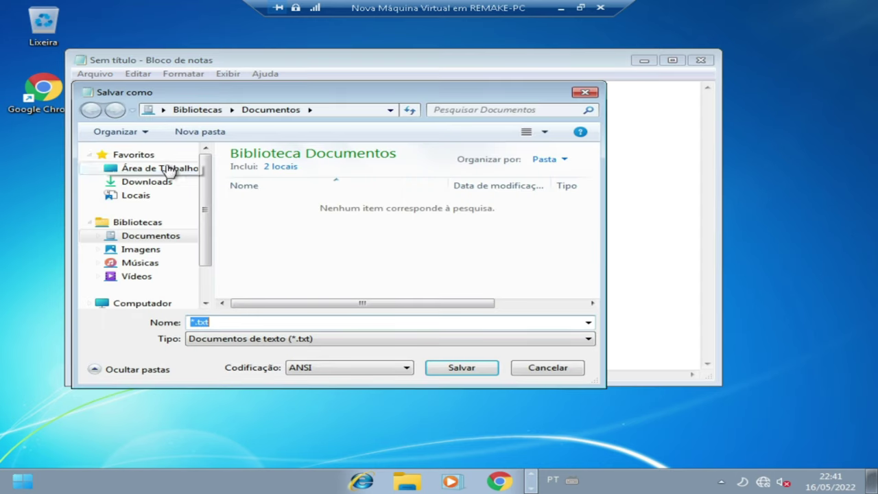
pyautogui.write('des')
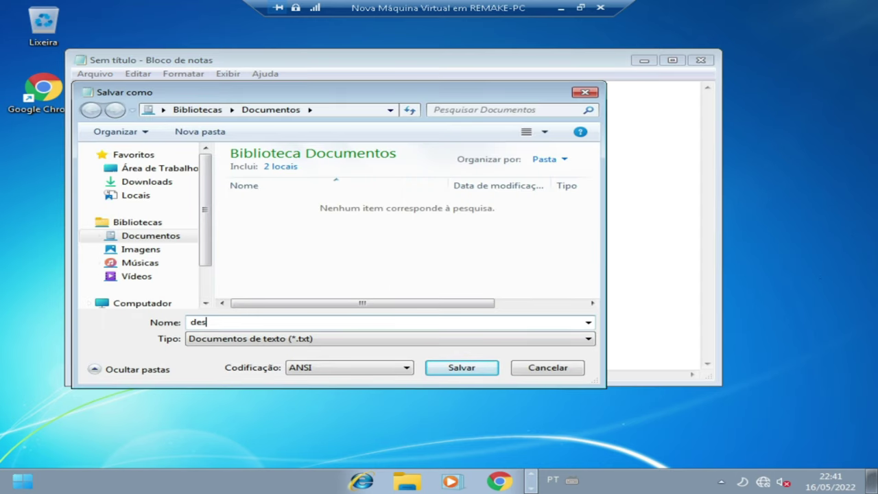
pyautogui.write('ligar.cmd')
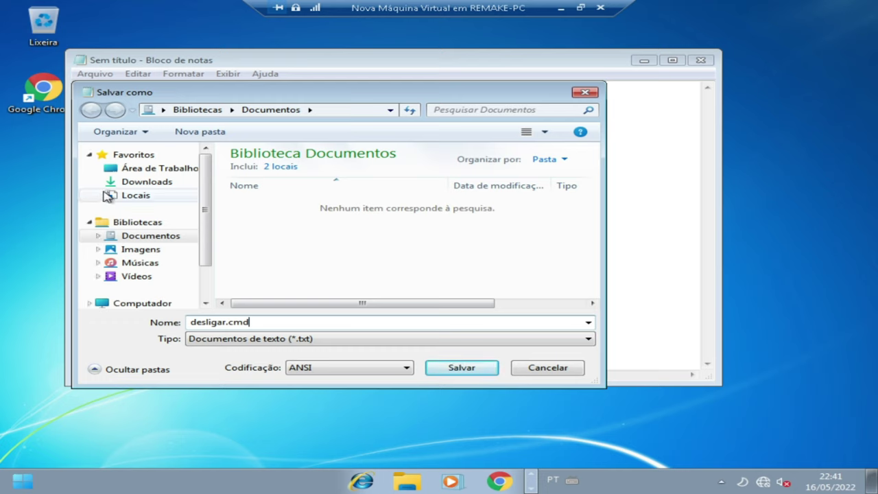
pyautogui.click(128, 169)
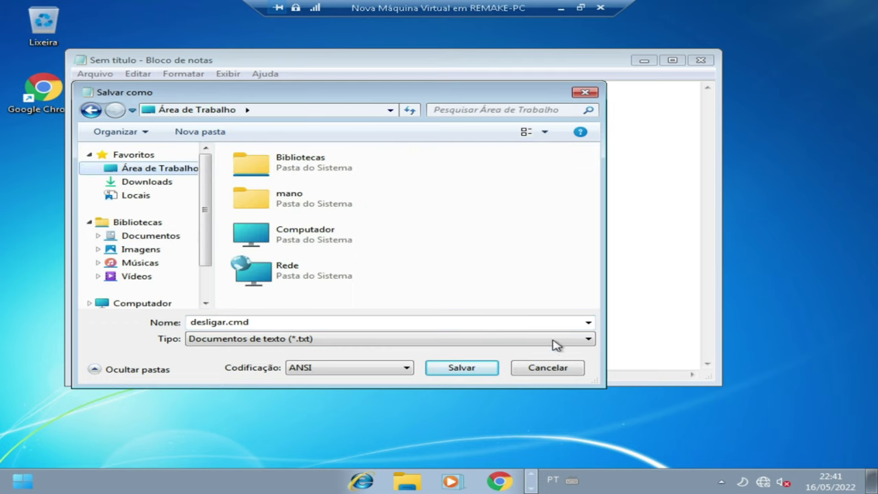
pyautogui.click(466, 373)
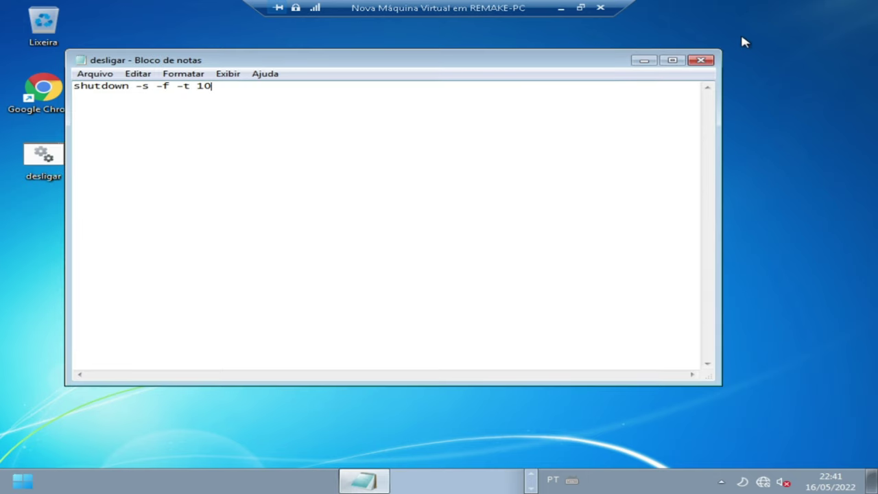
# Step: Close the text editor and run the desligar script from the desktop
pyautogui.click(710, 60)
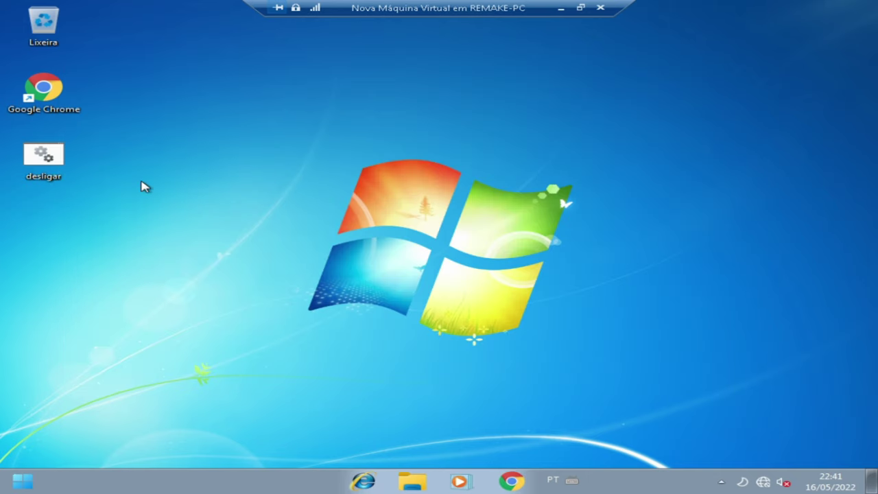
pyautogui.doubleClick(40, 168)
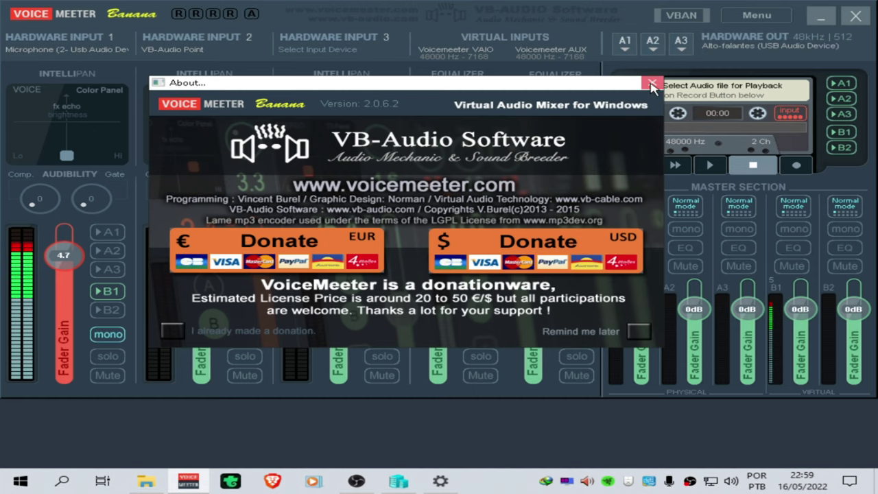
# Step: Close the VoiceMeeter About window and clear the mixer window off the desktop
pyautogui.click(653, 82)
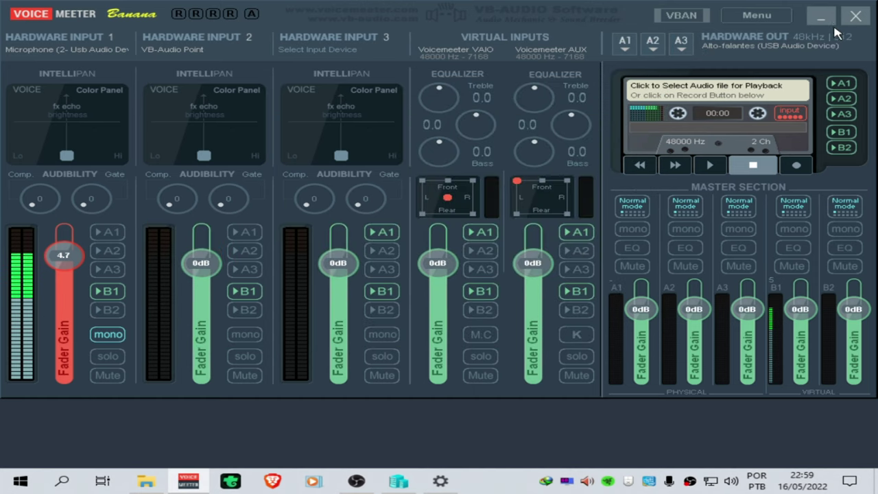
pyautogui.click(839, 21)
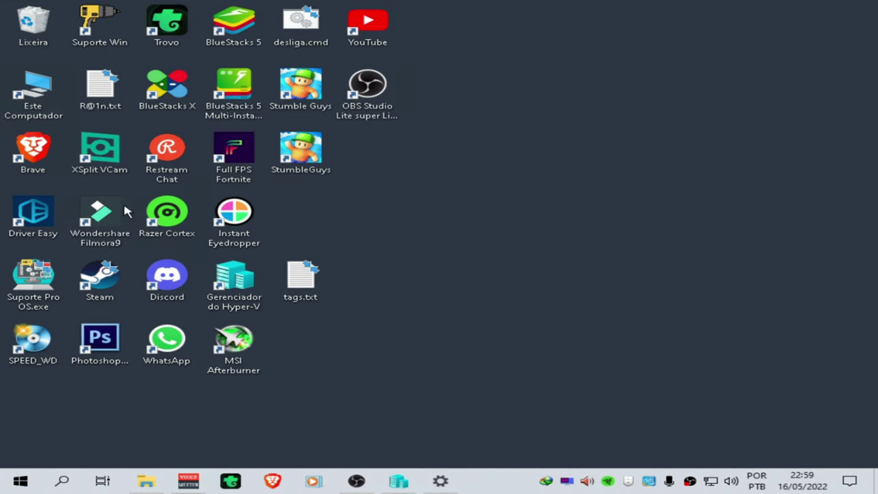
# Step: Open desliga.cmd from the desktop for editing, change its command to "shutdown -a" and save the file
pyautogui.rightClick(310, 30)
pyautogui.click(355, 49)
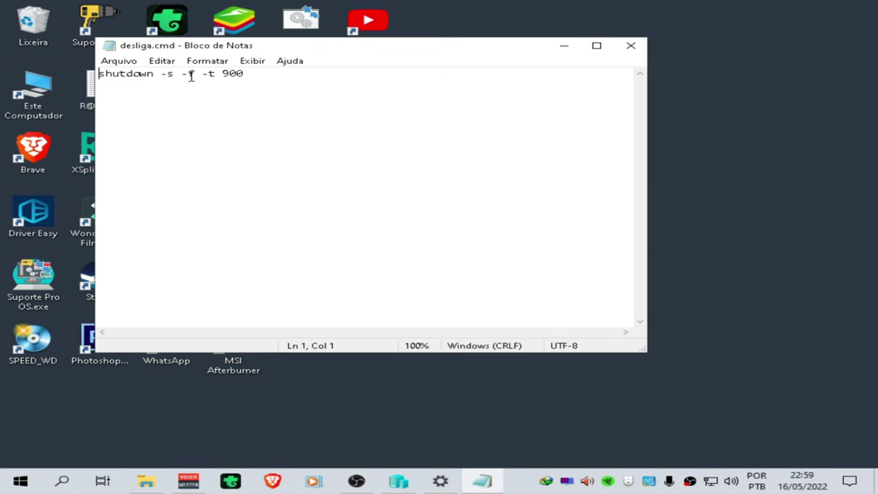
pyautogui.moveTo(262, 74); pyautogui.dragTo(181, 74)
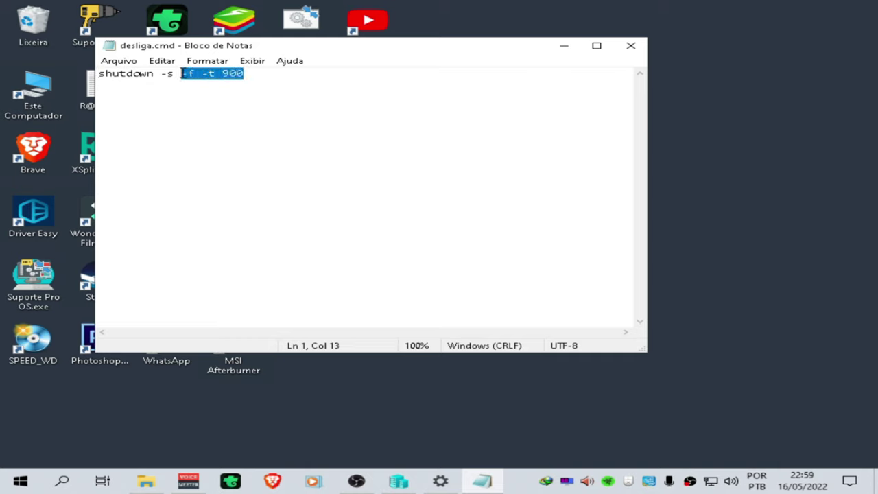
pyautogui.press('Delete')
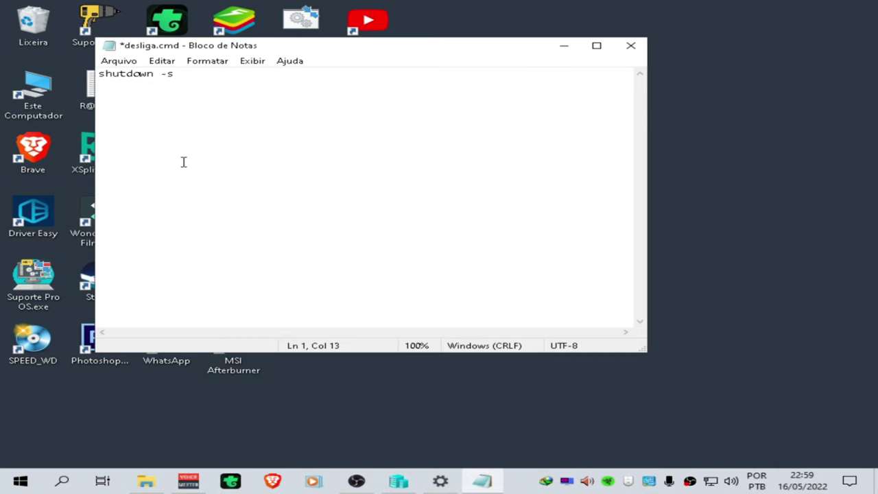
pyautogui.click(177, 74)
pyautogui.press('BackSpace')
pyautogui.write('a')
pyautogui.click(117, 67)
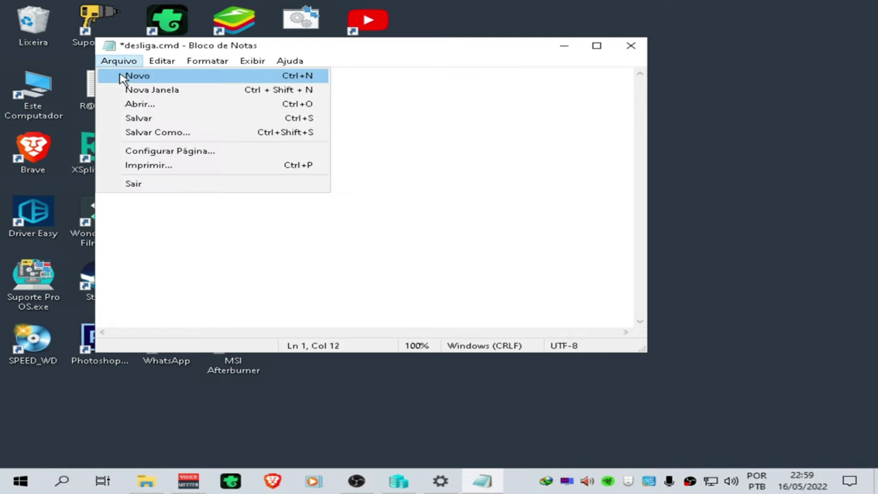
pyautogui.click(139, 117)
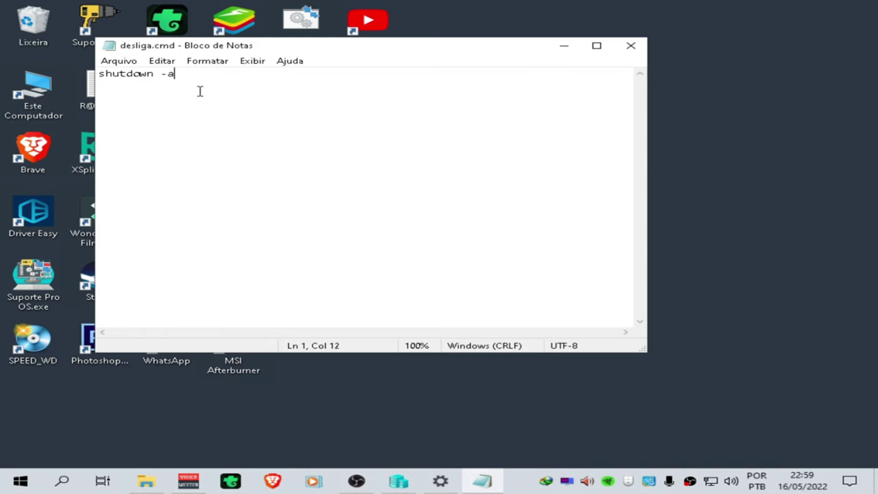
pyautogui.press('BackSpace')
pyautogui.write('s')
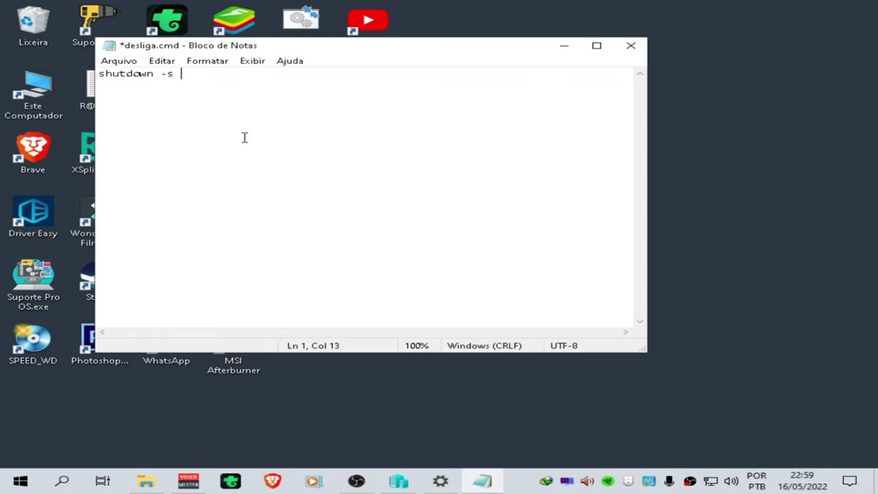
pyautogui.click(624, 52)
pyautogui.click(462, 253)
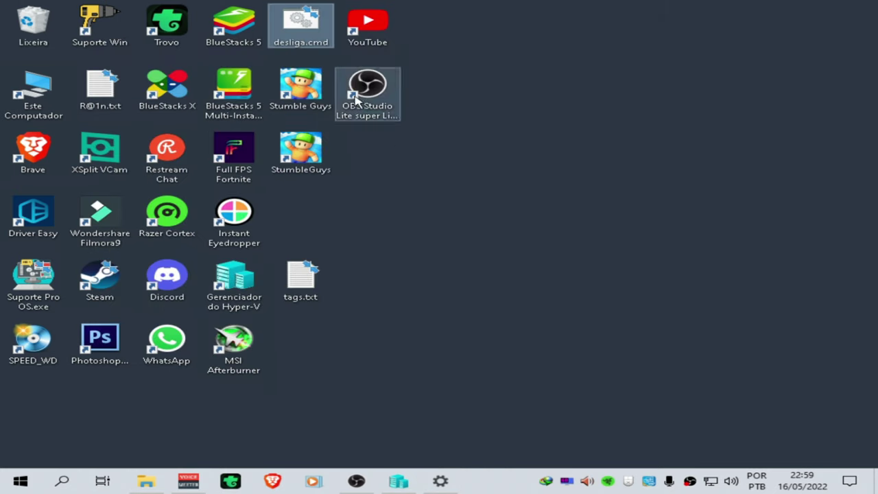
# Step: Reopen desliga.cmd for editing and change its command to "shutdown -s -f -t 1000"
pyautogui.rightClick(300, 41)
pyautogui.click(323, 57)
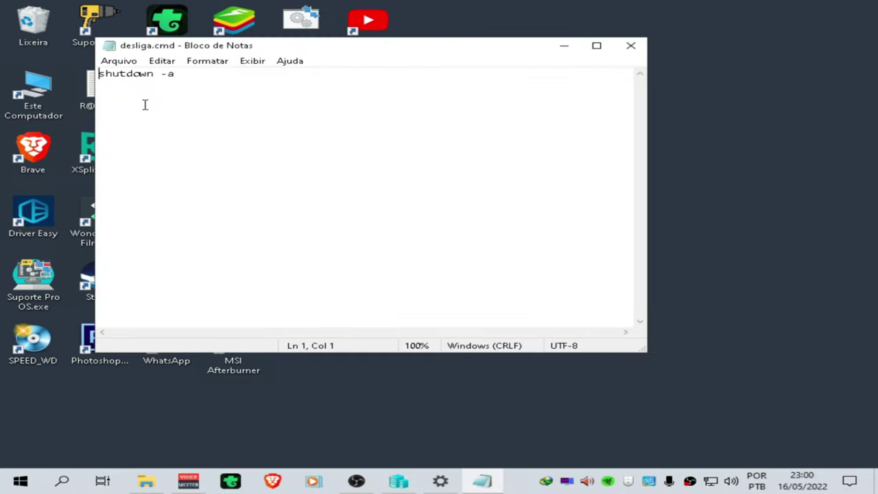
pyautogui.click(197, 79)
pyautogui.press('BackSpace')
pyautogui.press('BackSpace')
pyautogui.write('s ')
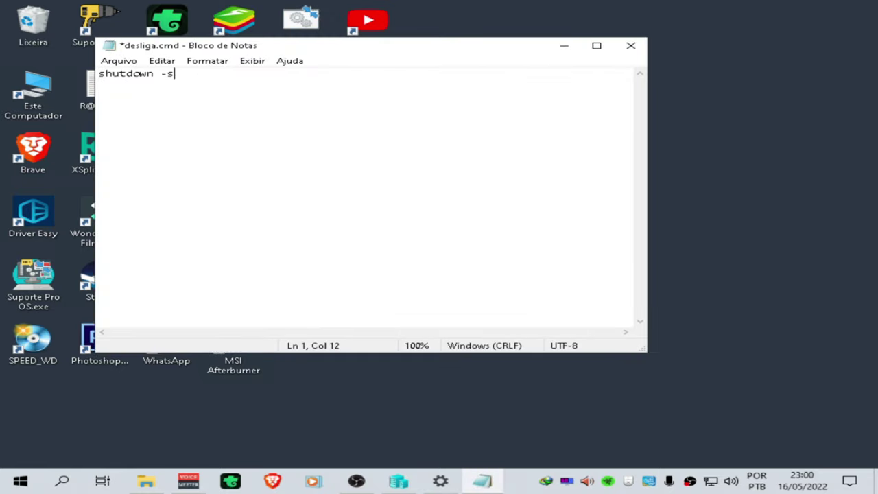
pyautogui.write('-f -t 1000')
# Step: Save and close desliga.cmd and run it from the desktop to schedule the shutdown
pyautogui.click(118, 64)
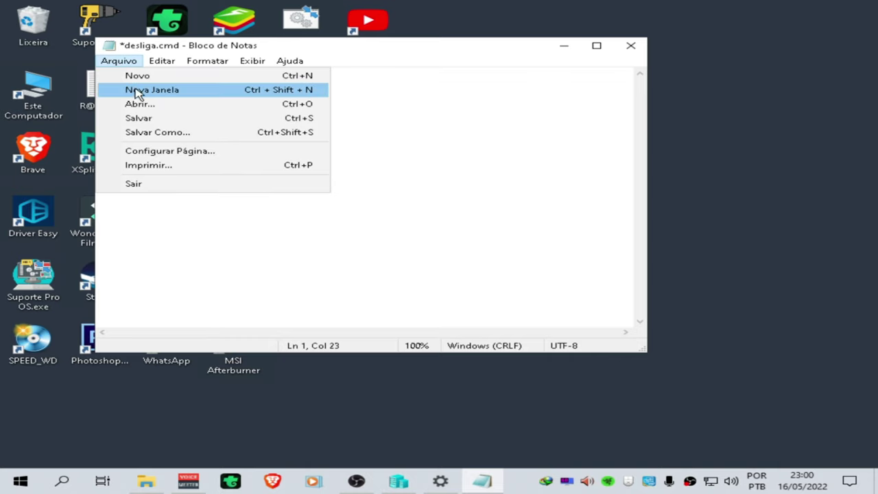
pyautogui.click(157, 120)
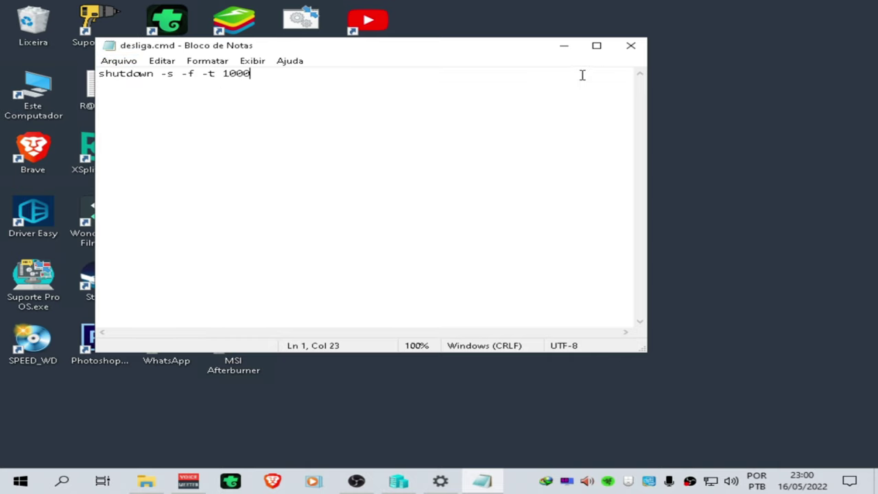
pyautogui.click(633, 51)
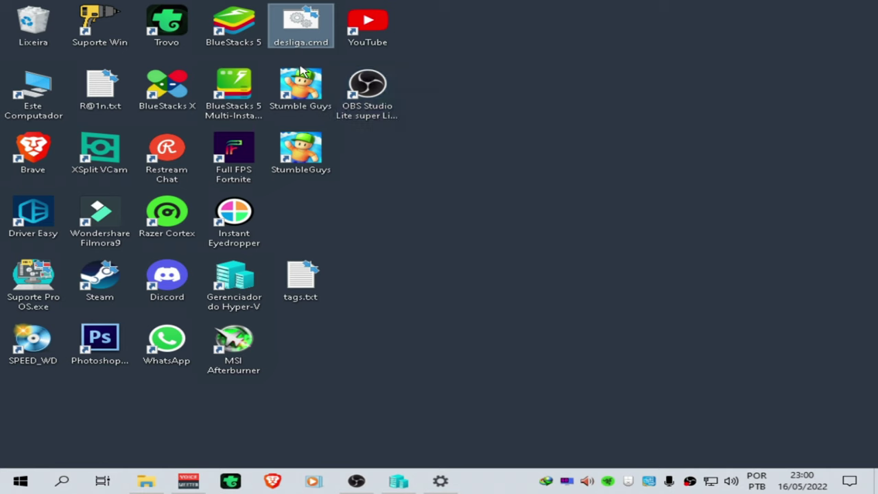
pyautogui.doubleClick(304, 38)
# Step: Open desliga.cmd for editing and replace its shutdown options with -a so the command reads "shutdown -a"
pyautogui.rightClick(299, 25)
pyautogui.click(339, 49)
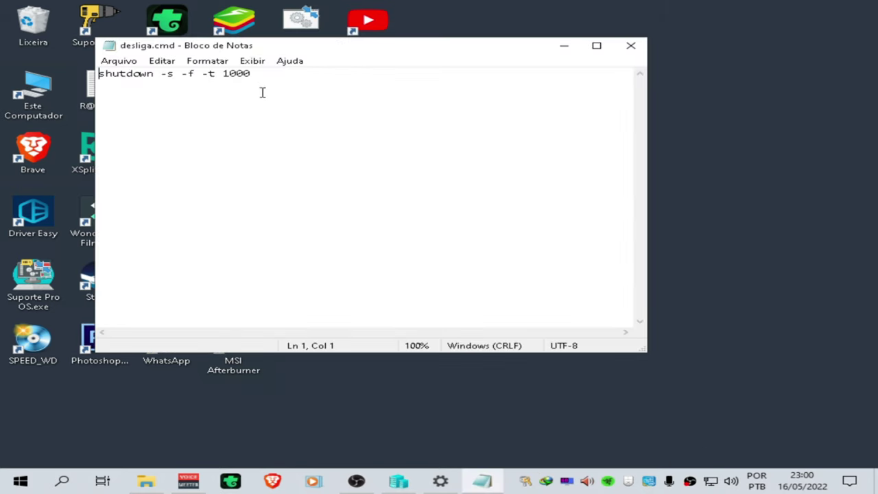
pyautogui.moveTo(270, 74); pyautogui.dragTo(167, 73)
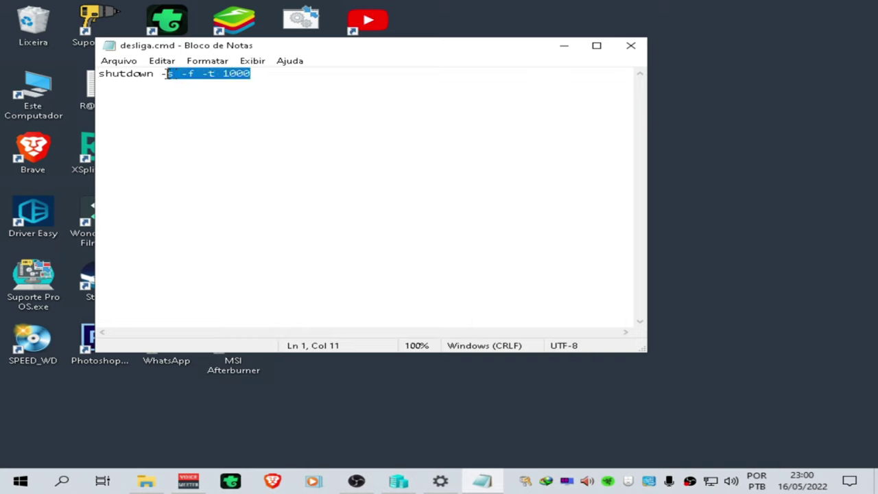
pyautogui.press('Delete')
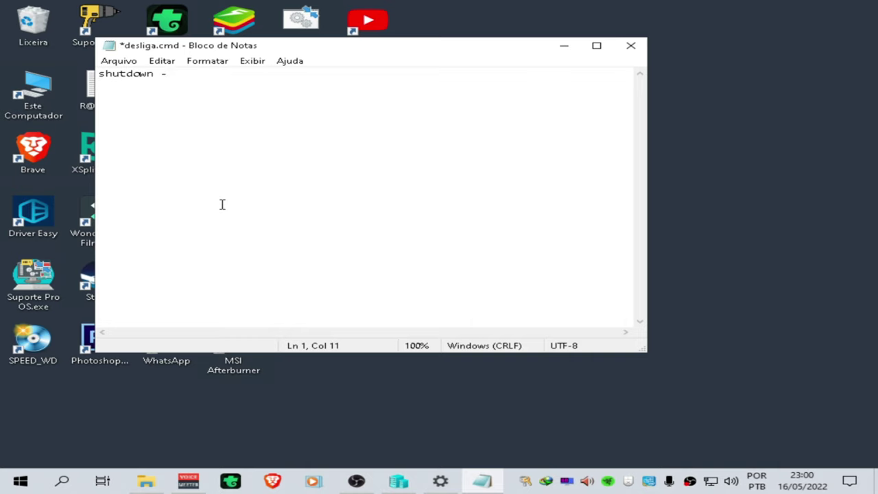
pyautogui.write('a')
# Step: Save and close the edited desliga.cmd and run it to cancel the scheduled shutdown
pyautogui.click(125, 64)
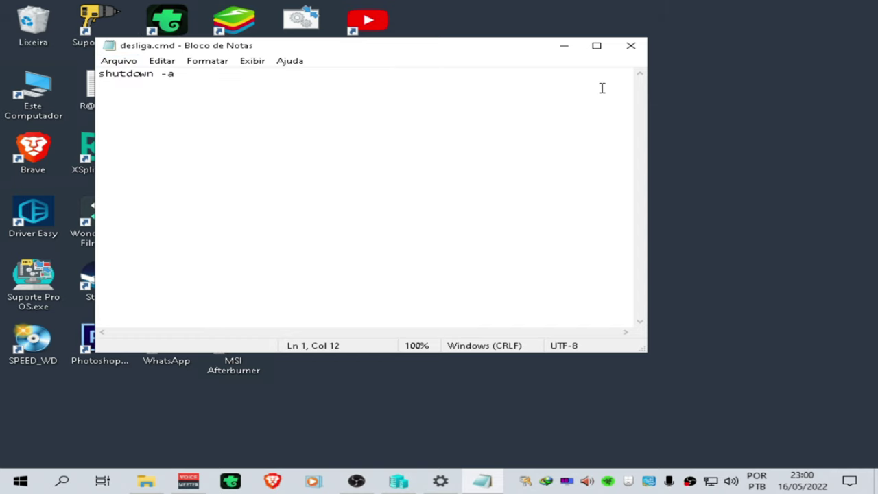
pyautogui.click(630, 45)
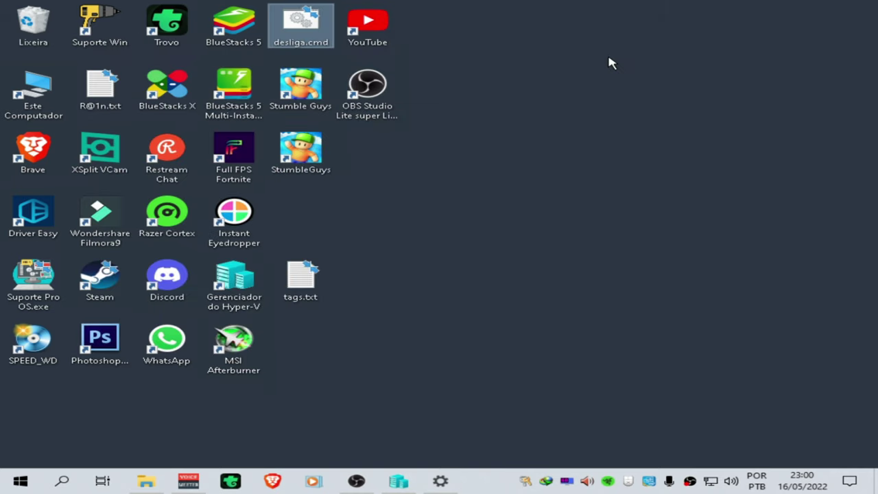
pyautogui.doubleClick(298, 33)
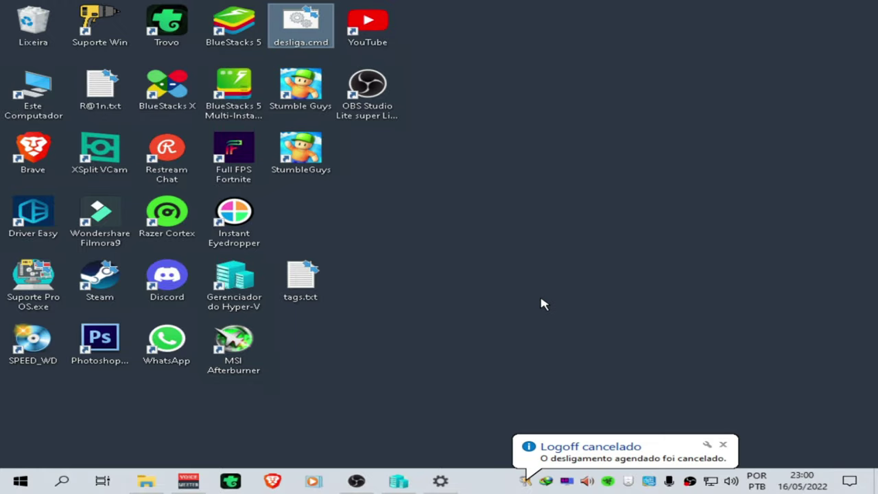